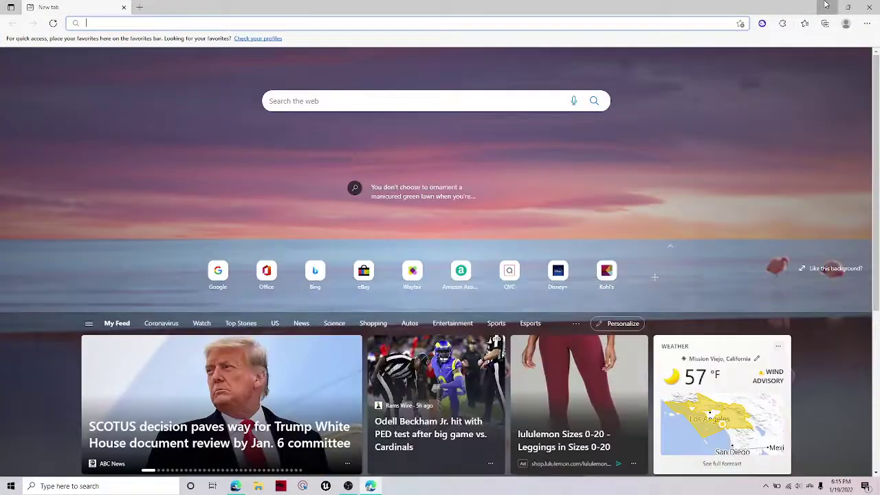
- Minimize the front Edge window and bring up the Phantom popup for Wallet 1
{"action": "left_click", "coordinate": [826, 6]}
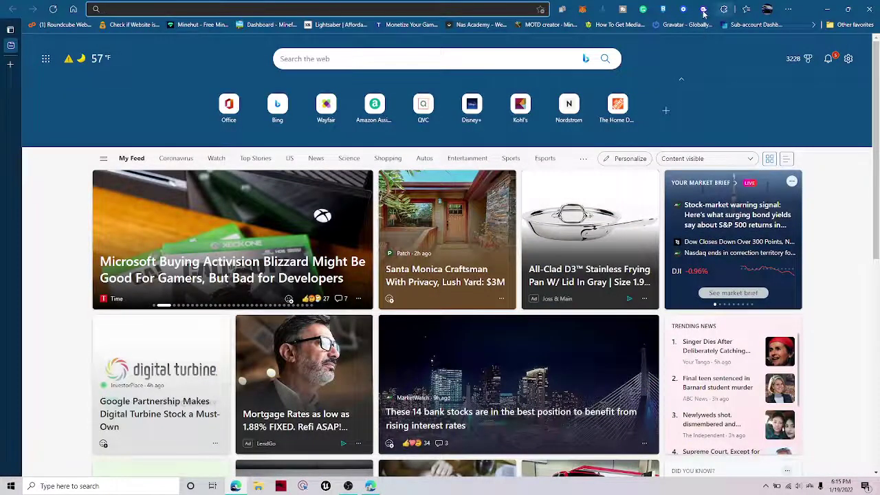
{"action": "left_click", "coordinate": [703, 7]}
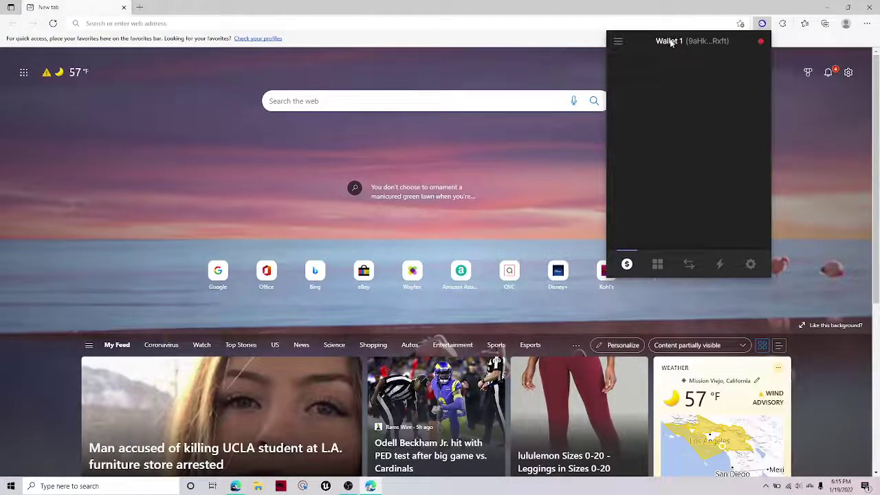
- Copy Wallet 1's address and paste it as recipient of a Solana send from My Main Wallet
{"action": "left_click", "coordinate": [677, 42]}
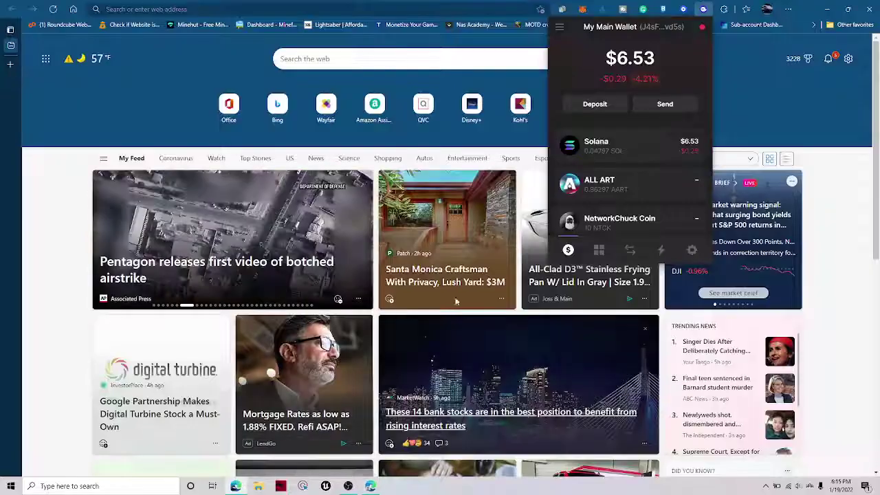
{"action": "left_click", "coordinate": [637, 116]}
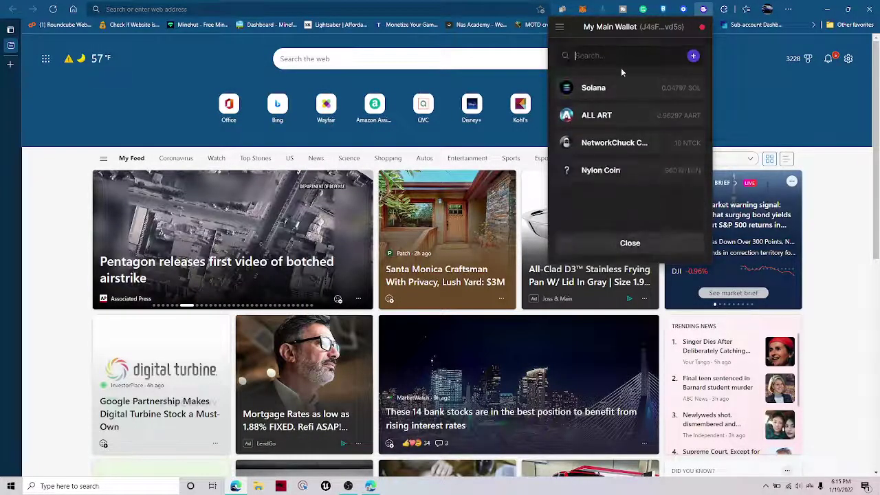
{"action": "left_click", "coordinate": [619, 86]}
{"action": "left_click", "coordinate": [608, 145]}
{"action": "key", "text": "ctrl+v"}
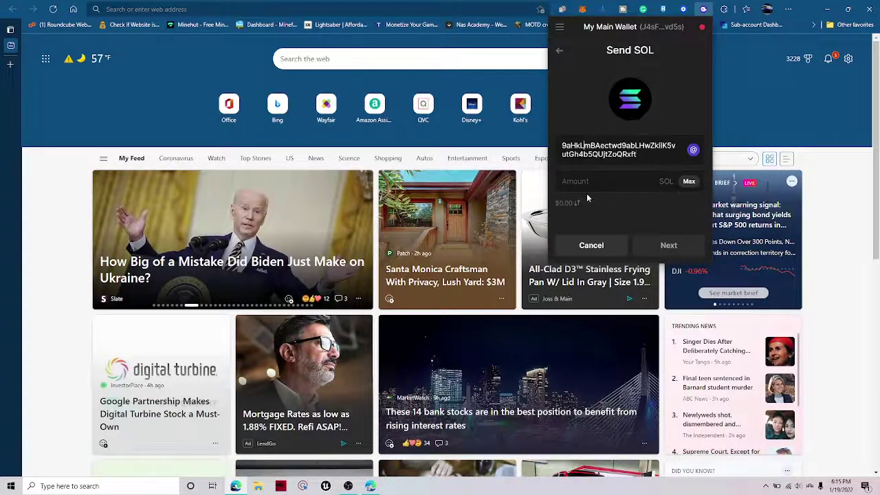
- Enter a 0.10 USD amount (0.00073 SOL) and proceed to the transfer review
{"action": "left_click", "coordinate": [610, 174]}
{"action": "type", "text": "0."}
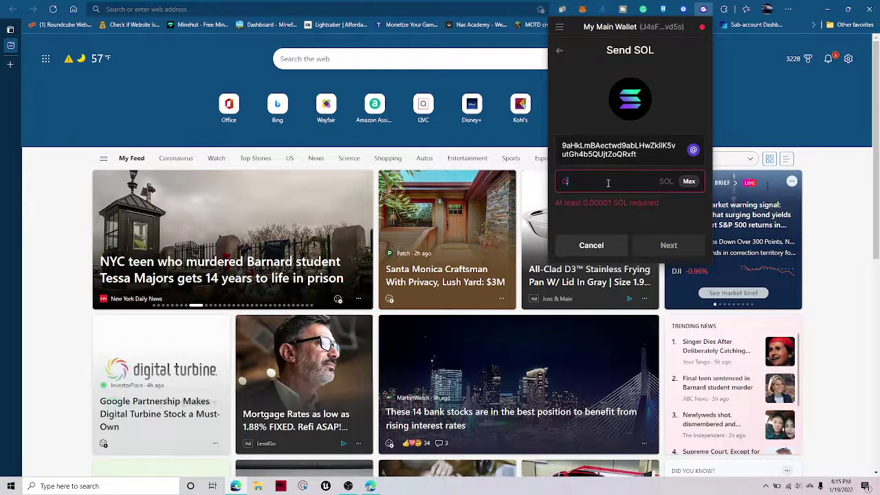
{"action": "key", "text": "BackSpace"}
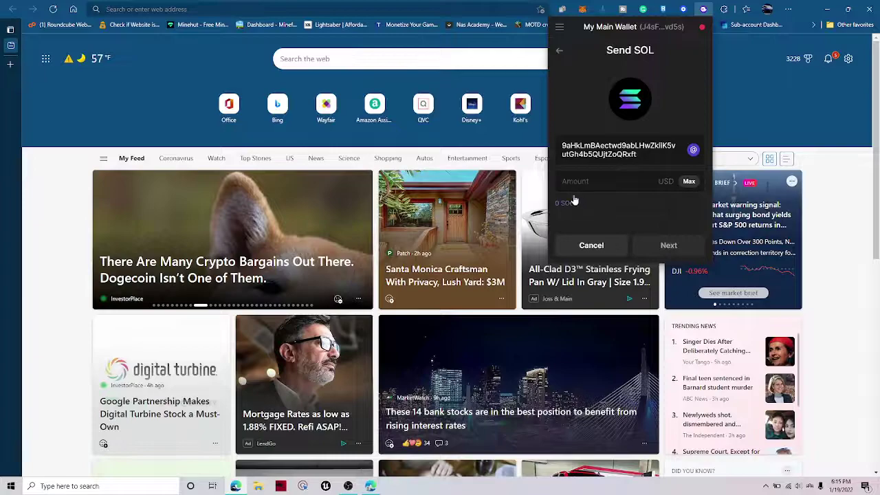
{"action": "type", "text": "0.1"}
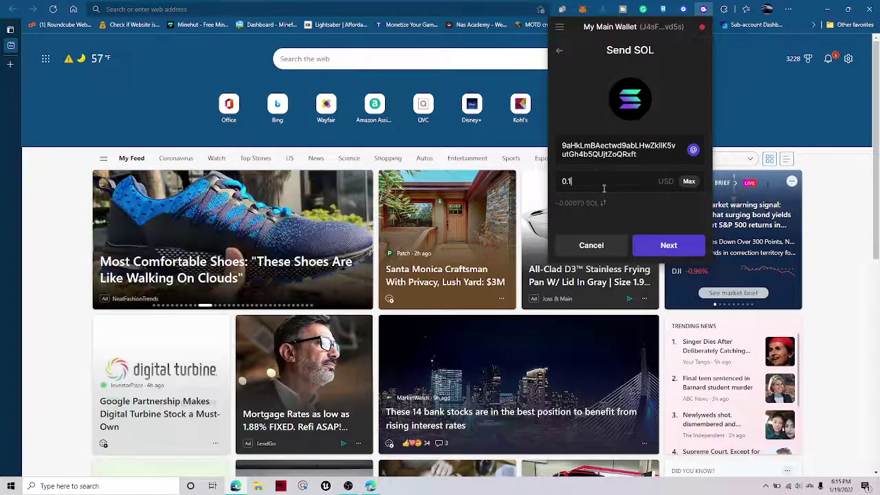
{"action": "type", "text": "0"}
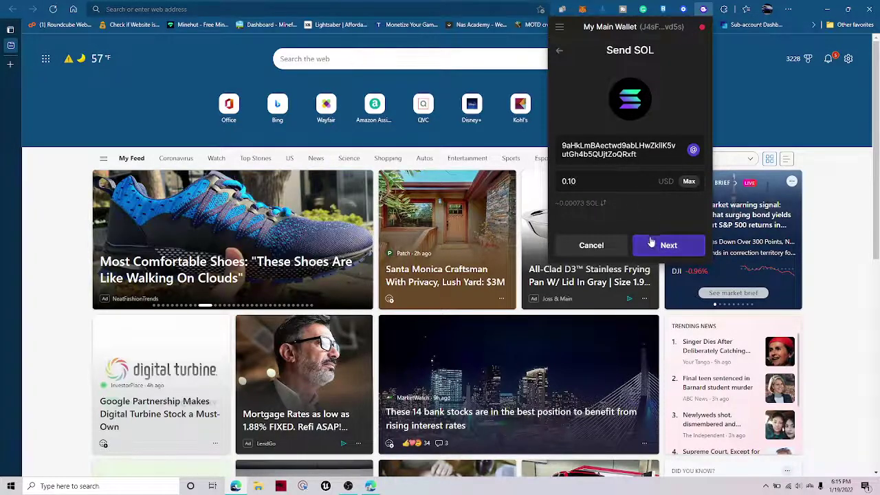
{"action": "left_click", "coordinate": [661, 248]}
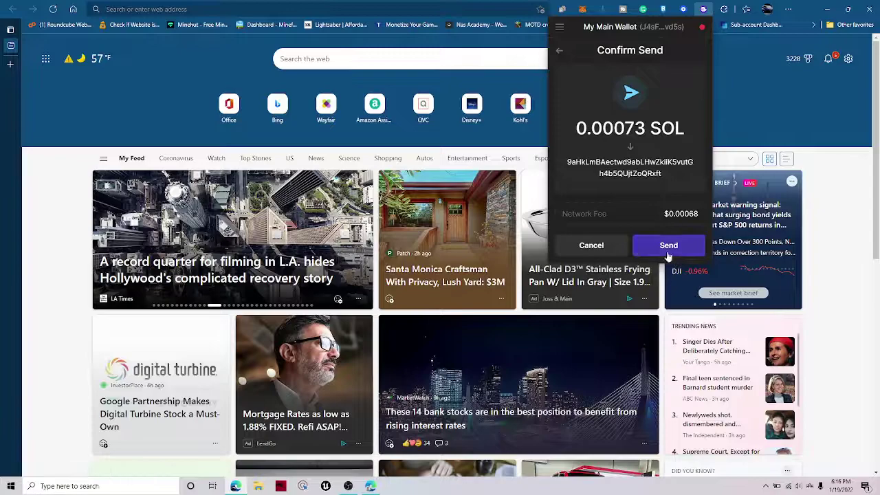
- Send the 0.00073 SOL to Wallet 1 and follow its confirmations on Solscan
{"action": "left_click", "coordinate": [671, 245]}
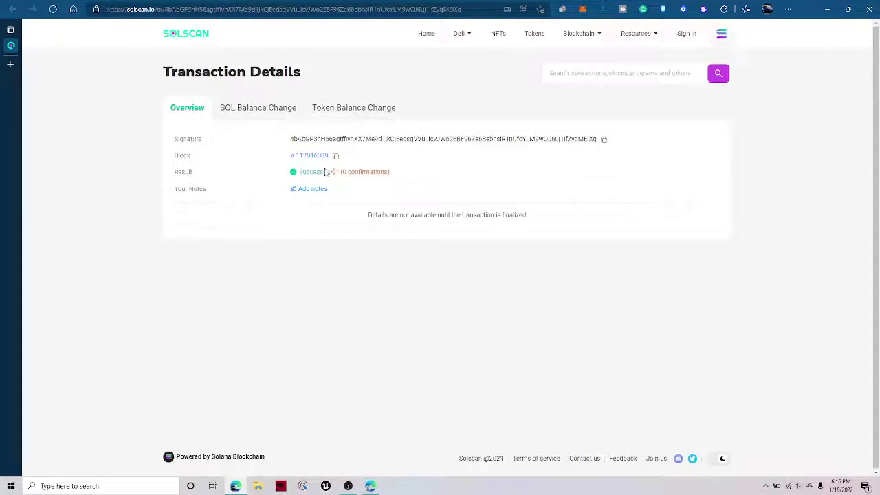
{"action": "left_click_drag", "start_coordinate": [328, 172], "coordinate": [390, 172]}
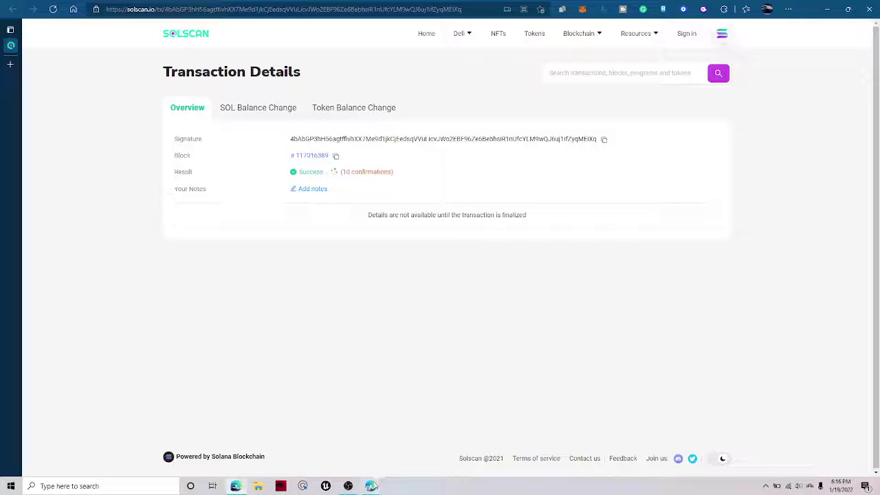
- Switch to Wallet 1's Edge window, reopen Phantom and view its 0.00073 SOL balance
{"action": "left_click", "coordinate": [371, 487]}
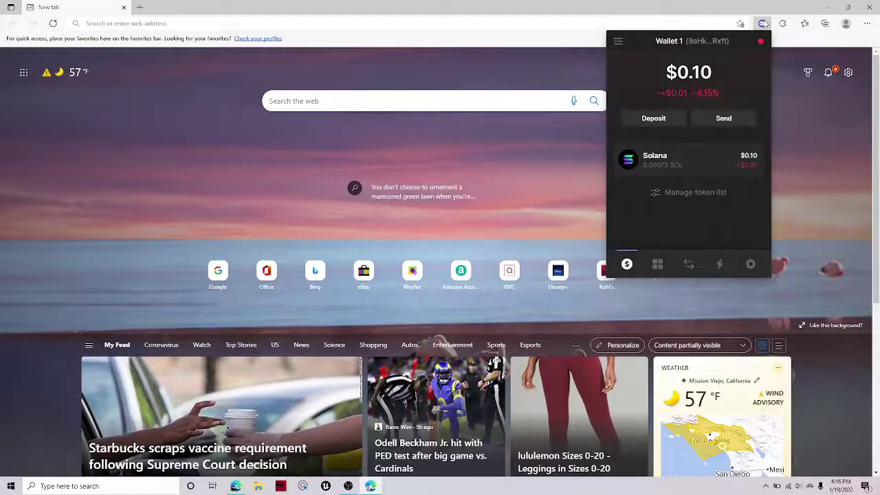
{"action": "left_click", "coordinate": [731, 164]}
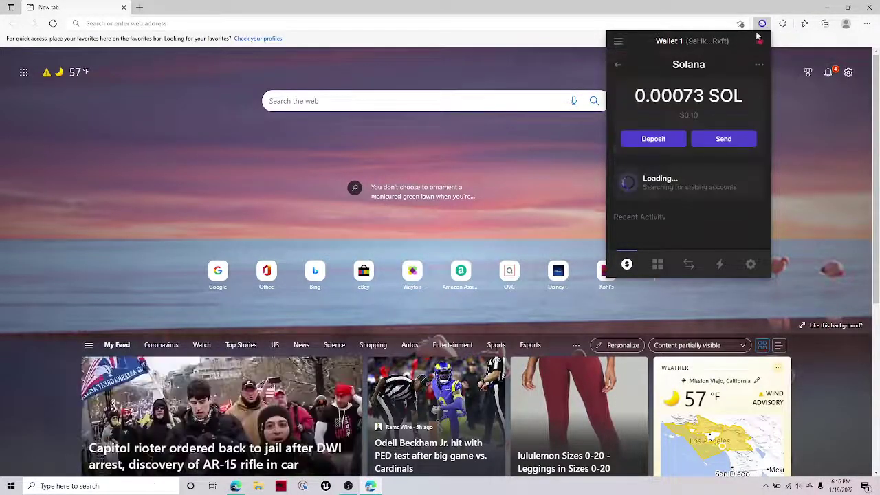
{"action": "left_click", "coordinate": [762, 23]}
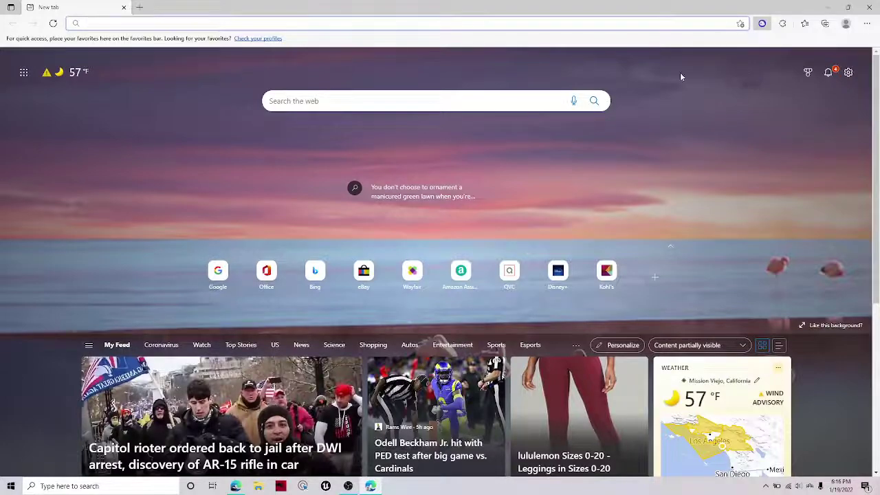
{"action": "left_click", "coordinate": [762, 23]}
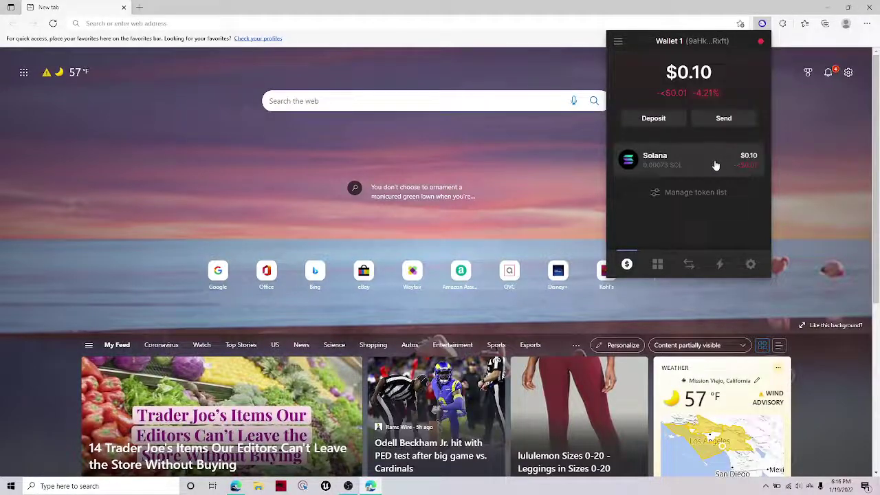
{"action": "left_click", "coordinate": [713, 165]}
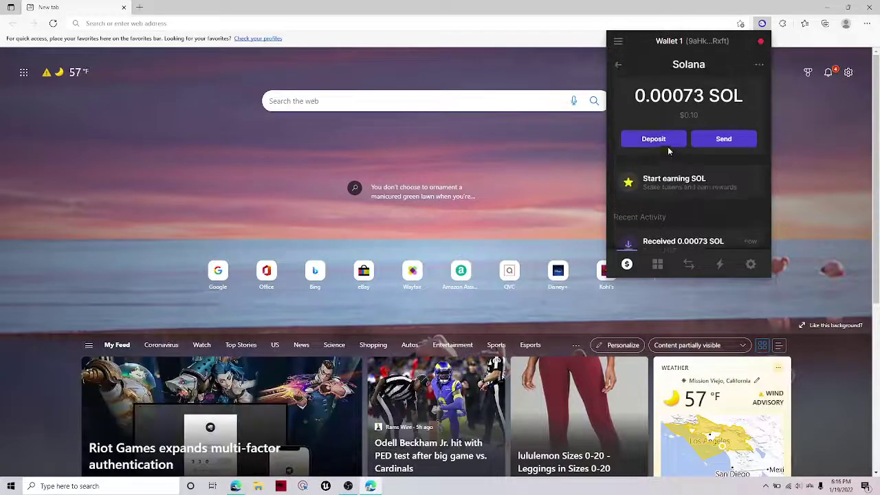
- Browse Wallet 1's staking validators and choose stake.systems
{"action": "left_click", "coordinate": [675, 169]}
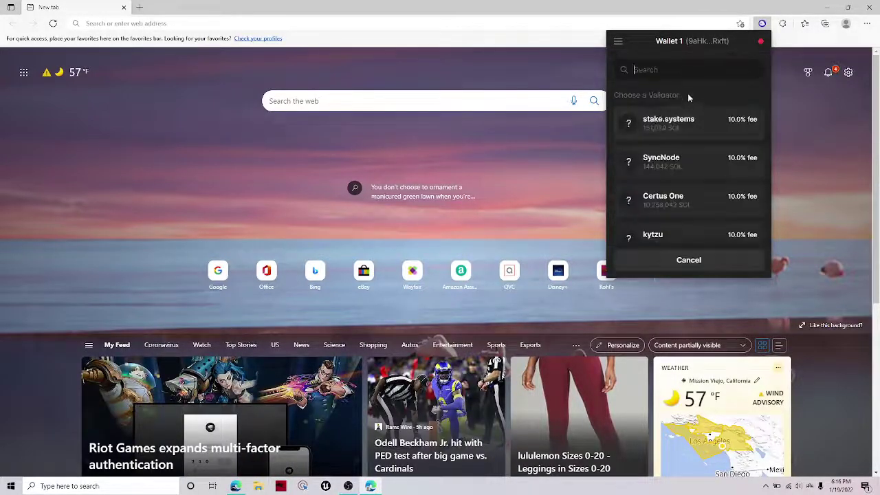
{"action": "scroll", "coordinate": [663, 134], "scroll_direction": "down", "scroll_amount": 2}
{"action": "scroll", "coordinate": [661, 141], "scroll_direction": "down", "scroll_amount": 3}
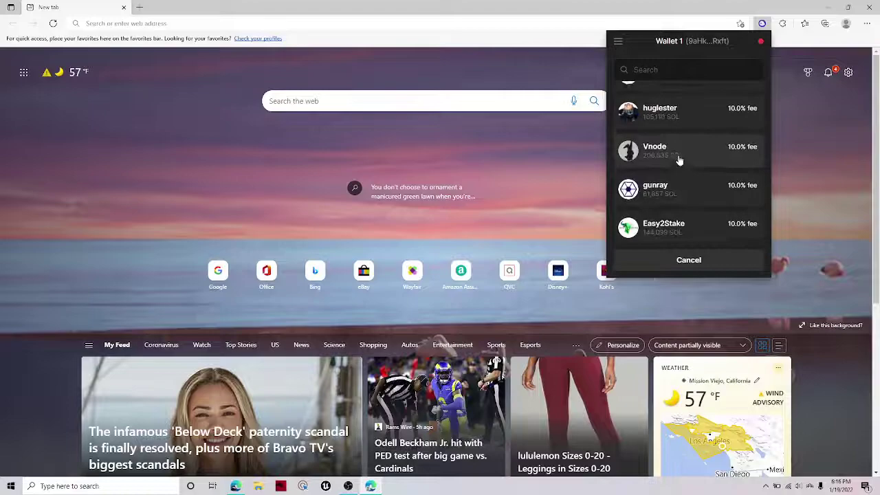
{"action": "scroll", "coordinate": [674, 147], "scroll_direction": "up", "scroll_amount": 3}
{"action": "scroll", "coordinate": [671, 127], "scroll_direction": "up", "scroll_amount": 1}
{"action": "scroll", "coordinate": [675, 125], "scroll_direction": "down", "scroll_amount": 1}
{"action": "scroll", "coordinate": [675, 126], "scroll_direction": "down", "scroll_amount": 3}
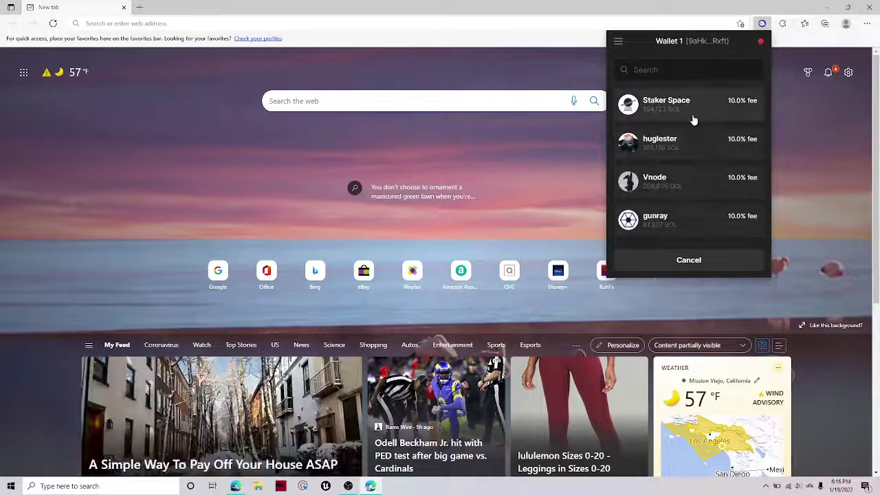
{"action": "scroll", "coordinate": [692, 120], "scroll_direction": "down", "scroll_amount": 2}
{"action": "scroll", "coordinate": [692, 121], "scroll_direction": "up", "scroll_amount": 5}
{"action": "scroll", "coordinate": [680, 151], "scroll_direction": "up", "scroll_amount": 2}
{"action": "left_click", "coordinate": [700, 123]}
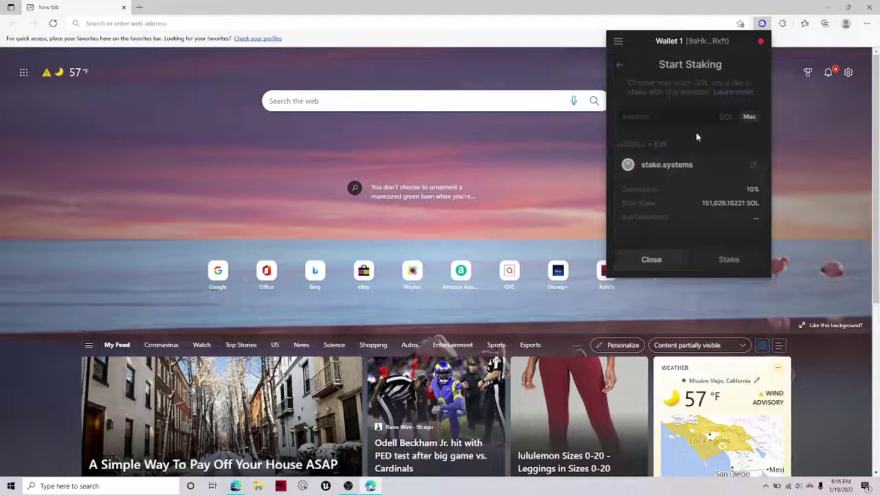
- Try staking the maximum with stake.systems and SyncNode, both short of the 0.00228 SOL needed
{"action": "left_click", "coordinate": [748, 116]}
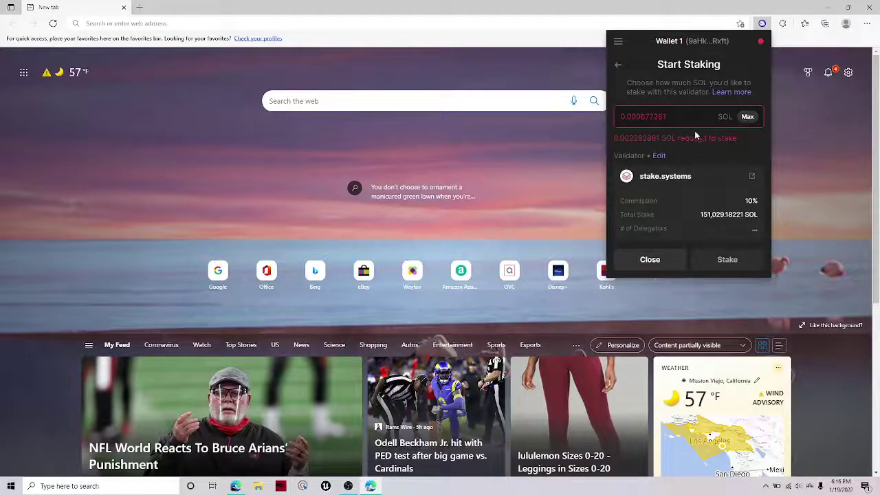
{"action": "left_click", "coordinate": [617, 64]}
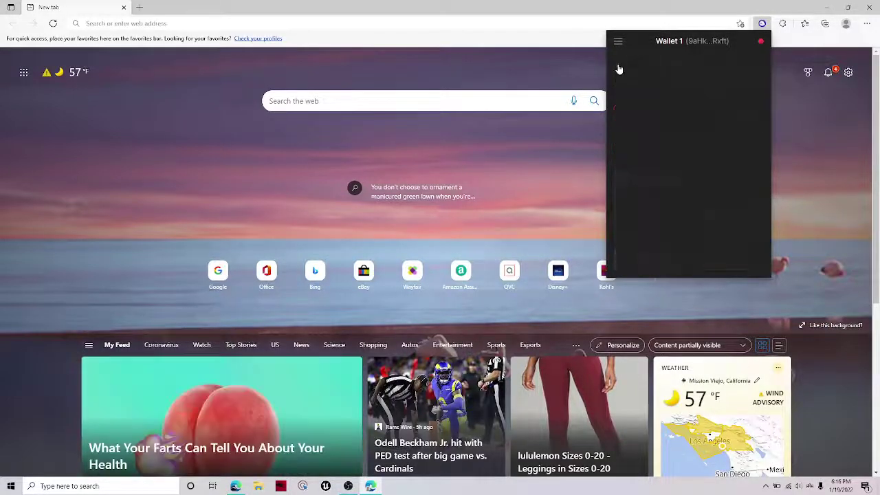
{"action": "left_click", "coordinate": [656, 165]}
{"action": "left_click", "coordinate": [748, 117]}
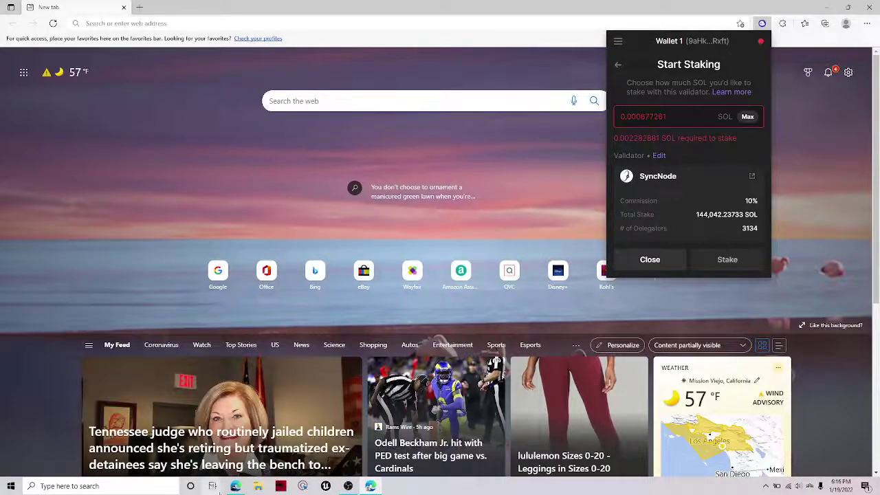
- Leave the staking form and switch back to My Main Wallet's window
{"action": "left_click", "coordinate": [235, 486]}
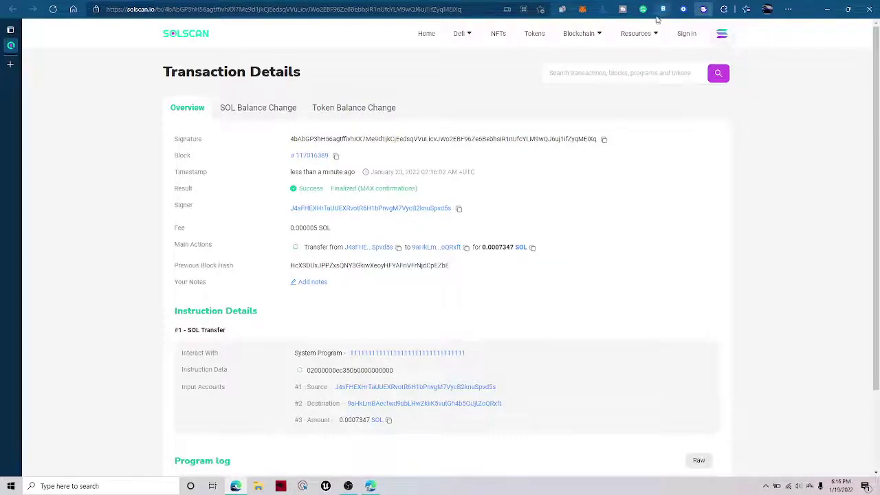
{"action": "key", "text": "alt+Tab"}
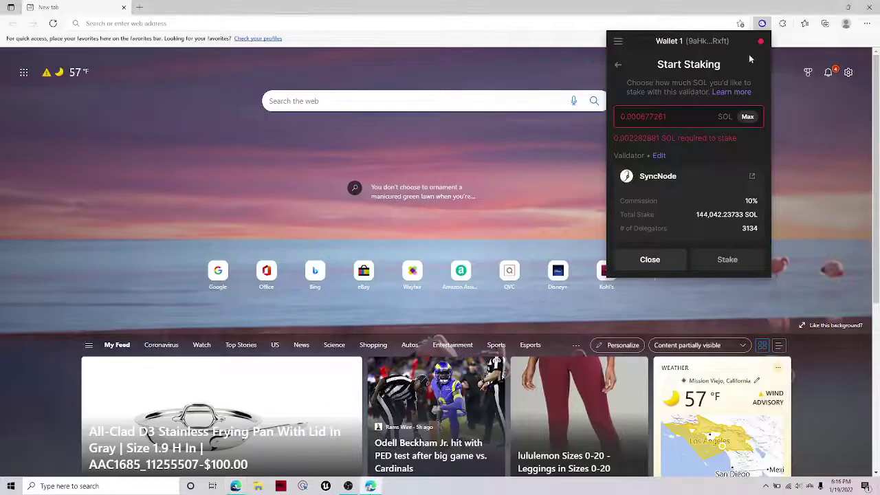
{"action": "left_click", "coordinate": [617, 65]}
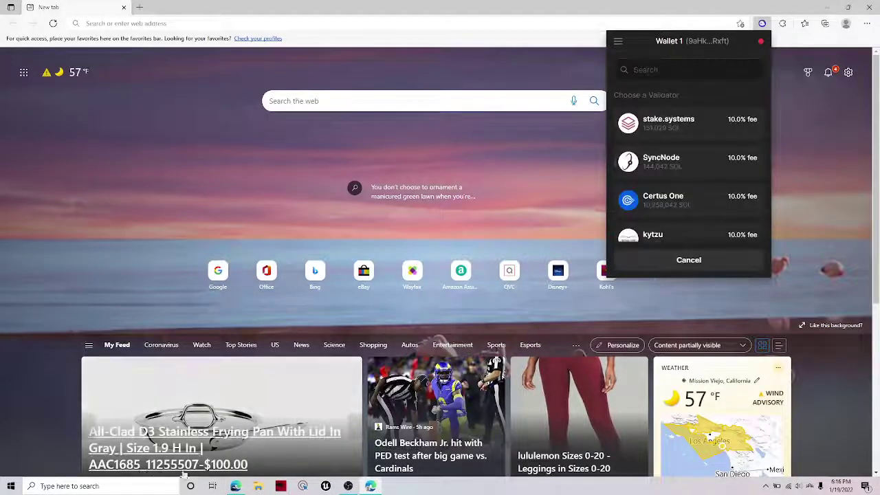
{"action": "key", "text": "alt+Tab"}
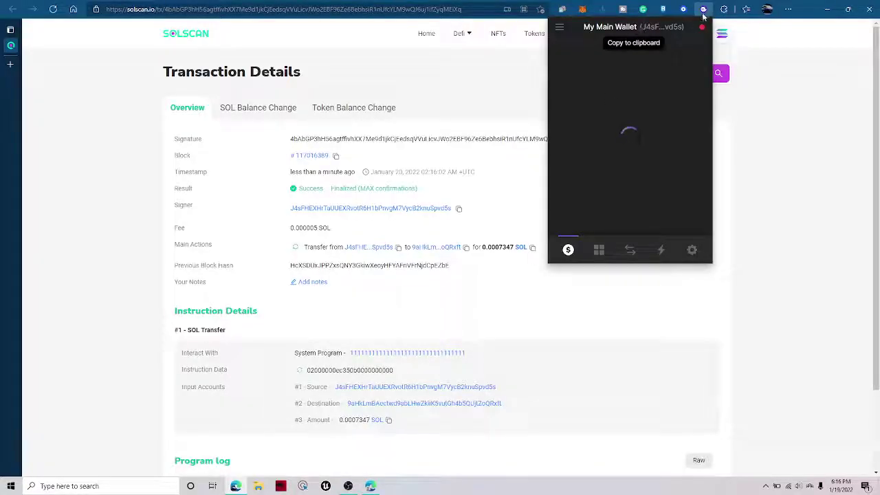
- Start a Solana send from My Main Wallet to the pasted Wallet 1 address
{"action": "left_click", "coordinate": [659, 104]}
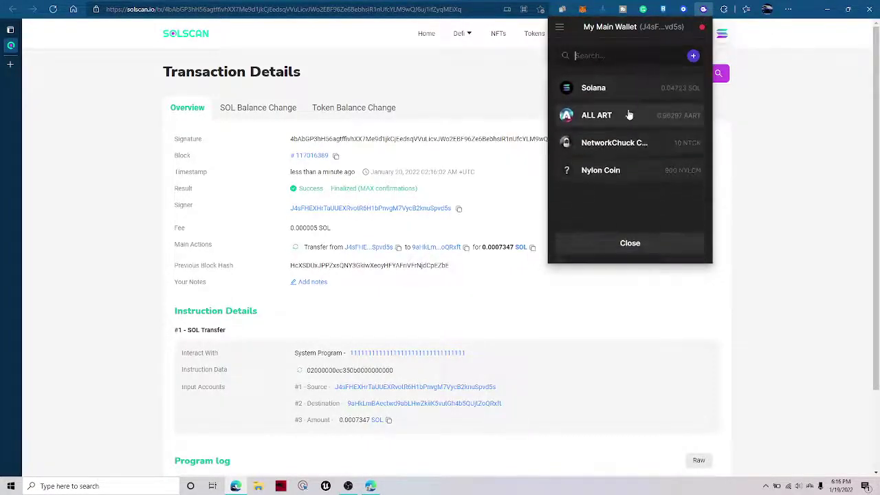
{"action": "left_click", "coordinate": [640, 89]}
{"action": "key", "text": "ctrl+v"}
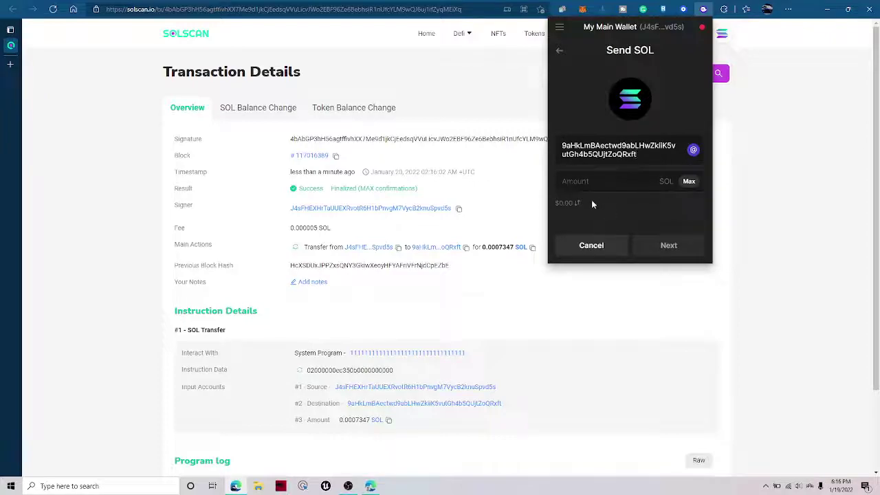
{"action": "type", "text": "0"}
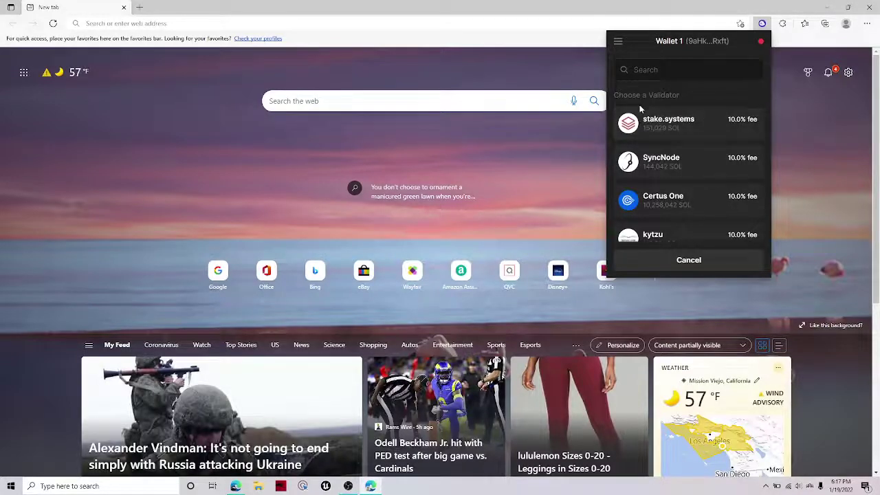
- Back out of the staking form, then review and send 0.023 SOL to Wallet 1
{"action": "left_click", "coordinate": [641, 113]}
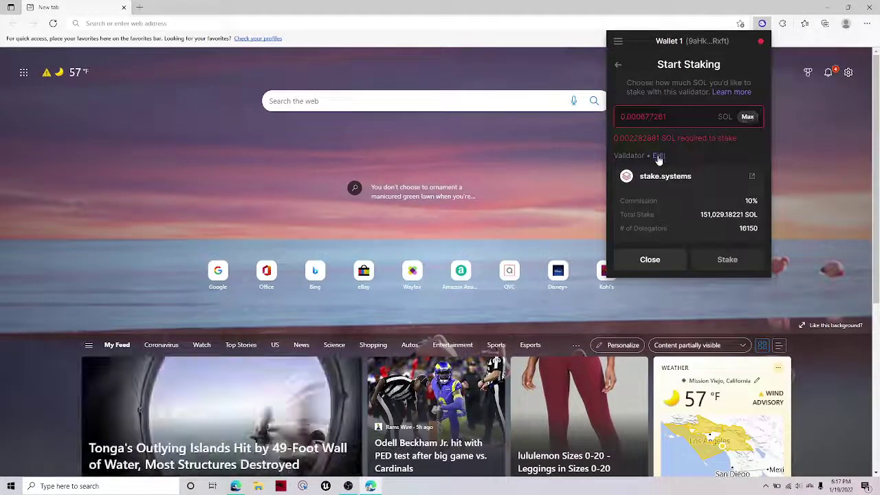
{"action": "left_click", "coordinate": [650, 261]}
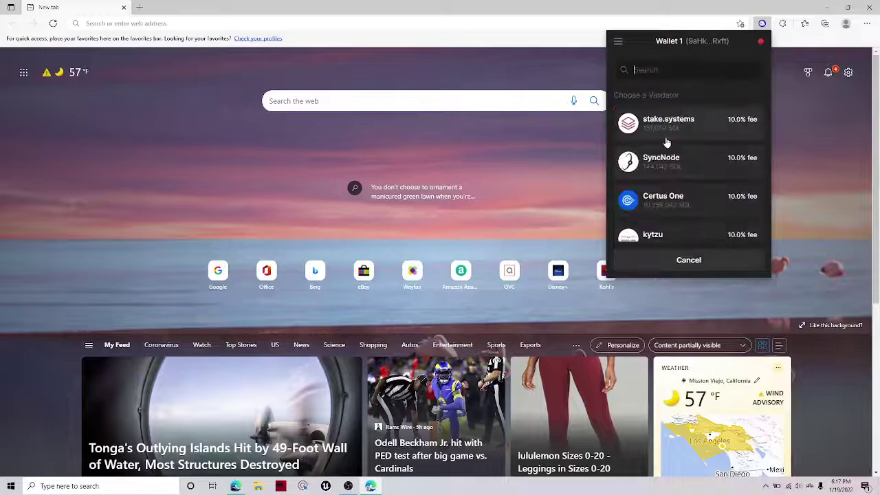
{"action": "left_click", "coordinate": [666, 265]}
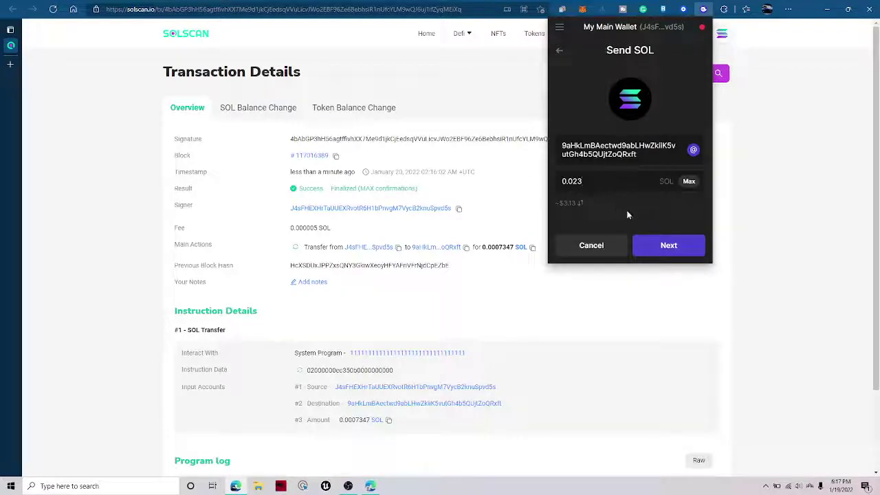
{"action": "left_click", "coordinate": [667, 245]}
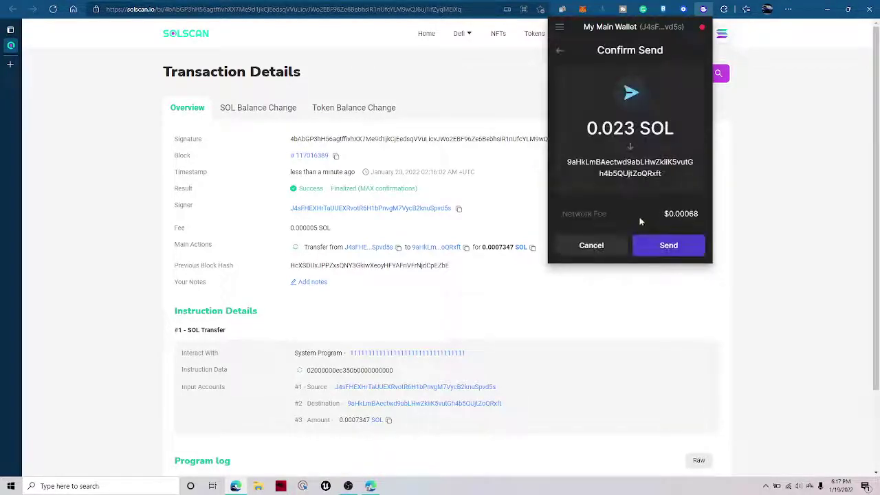
{"action": "left_click", "coordinate": [667, 249]}
{"action": "scroll", "coordinate": [628, 103], "scroll_direction": "down", "scroll_amount": 5}
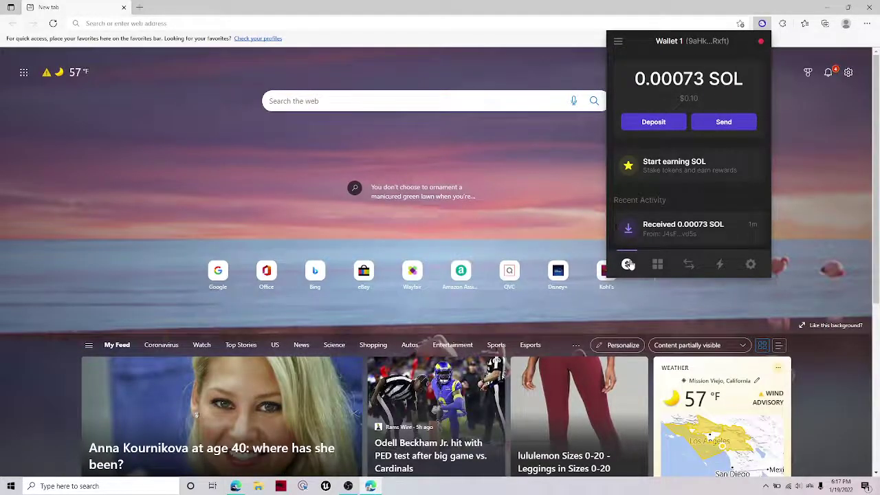
- Refresh Wallet 1 to show the 0.023 SOL ($3.23) received and begin staking its Solana
{"action": "left_click", "coordinate": [643, 262]}
{"action": "left_click", "coordinate": [639, 262]}
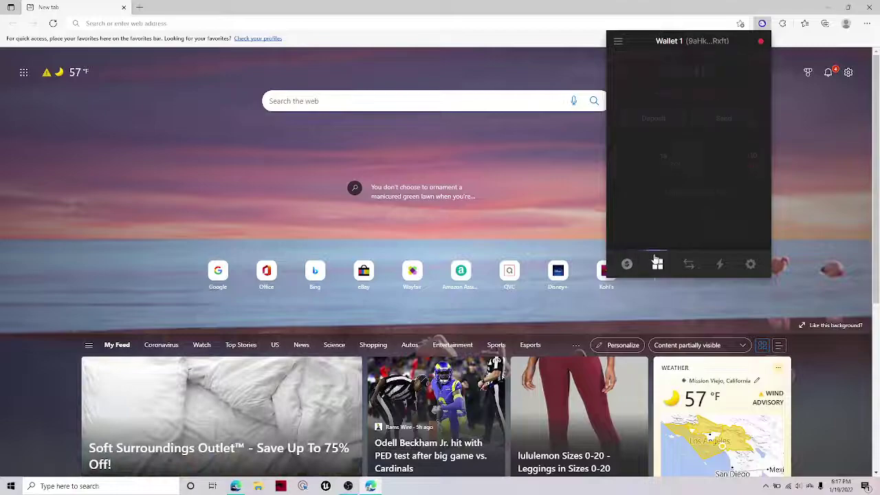
{"action": "left_click", "coordinate": [621, 267]}
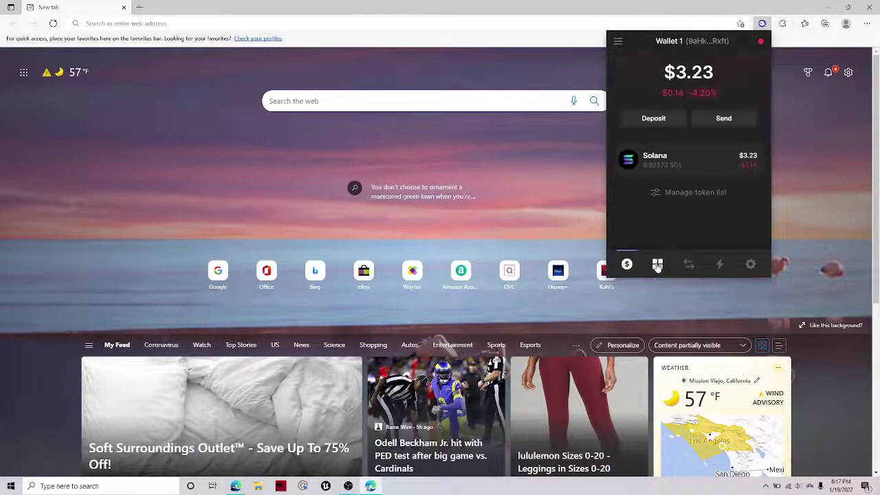
{"action": "left_click", "coordinate": [684, 165]}
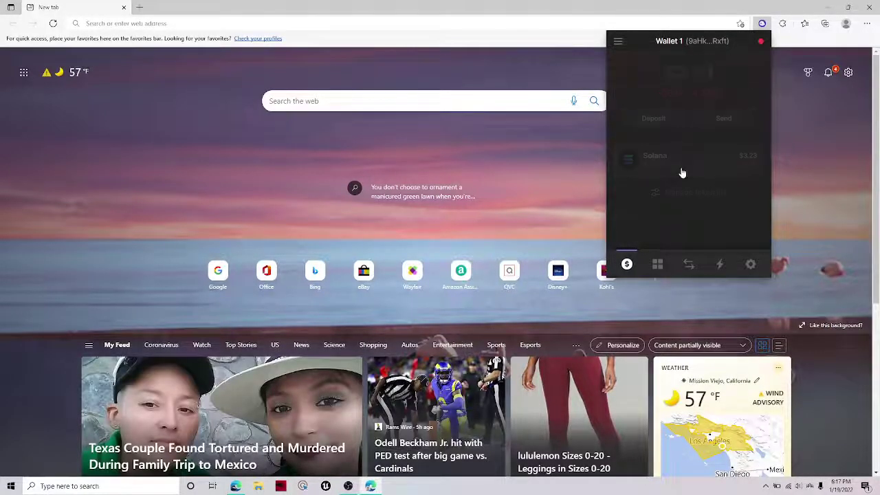
{"action": "scroll", "coordinate": [724, 180], "scroll_direction": "down", "scroll_amount": 2}
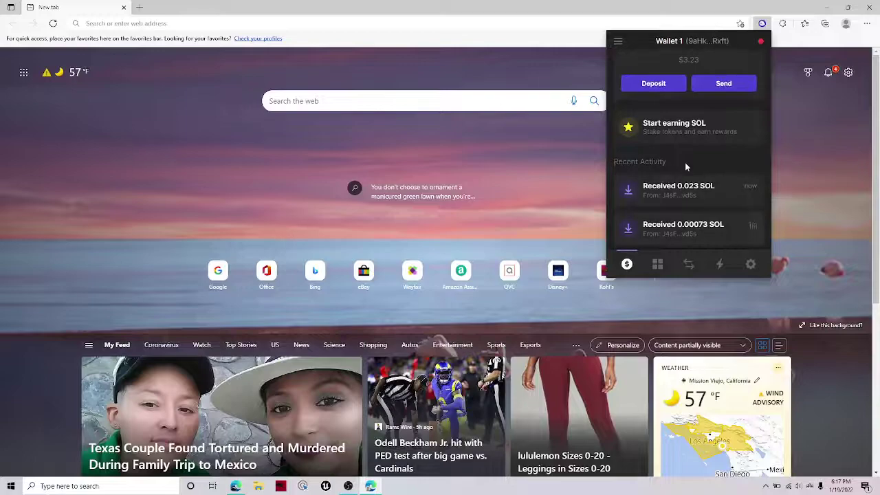
{"action": "left_click", "coordinate": [733, 122]}
- Stake the maximum 0.023677261 SOL with the stake.systems validator
{"action": "left_click", "coordinate": [717, 120]}
{"action": "left_click", "coordinate": [748, 118]}
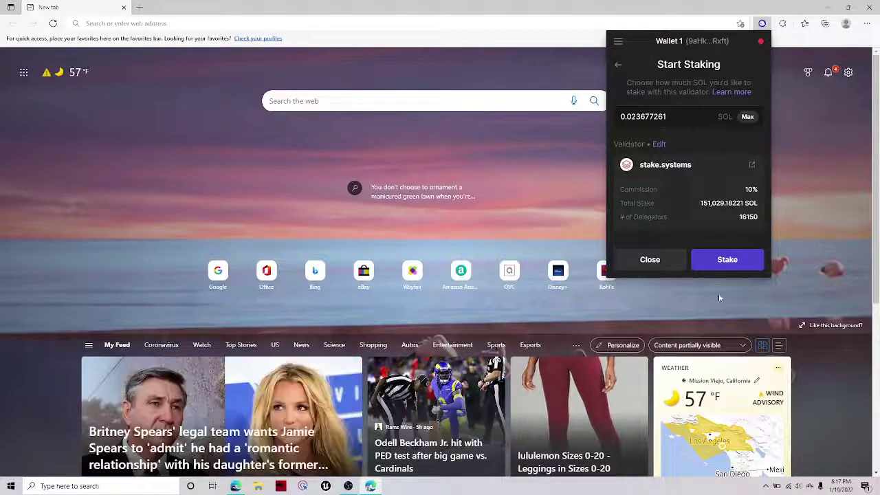
{"action": "left_click", "coordinate": [722, 267]}
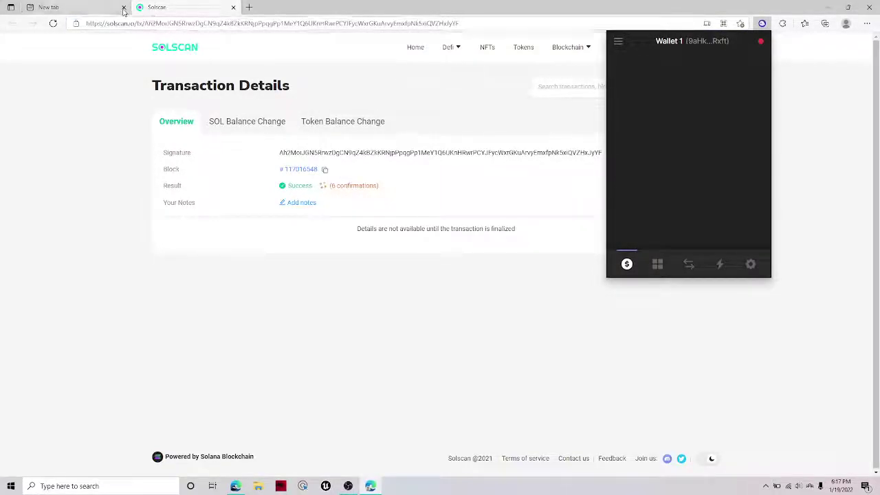
- Close the leftover New tab and check Wallet 1's balance in Phantom
{"action": "left_click", "coordinate": [729, 25]}
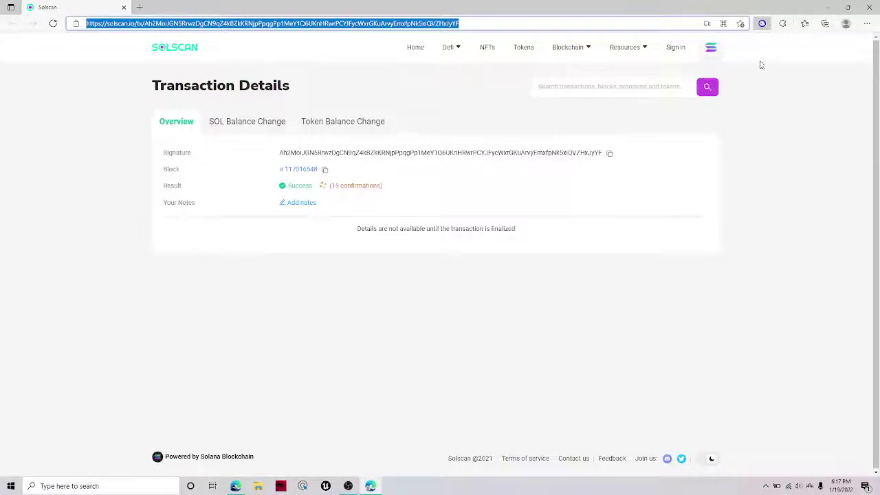
{"action": "left_click", "coordinate": [762, 24]}
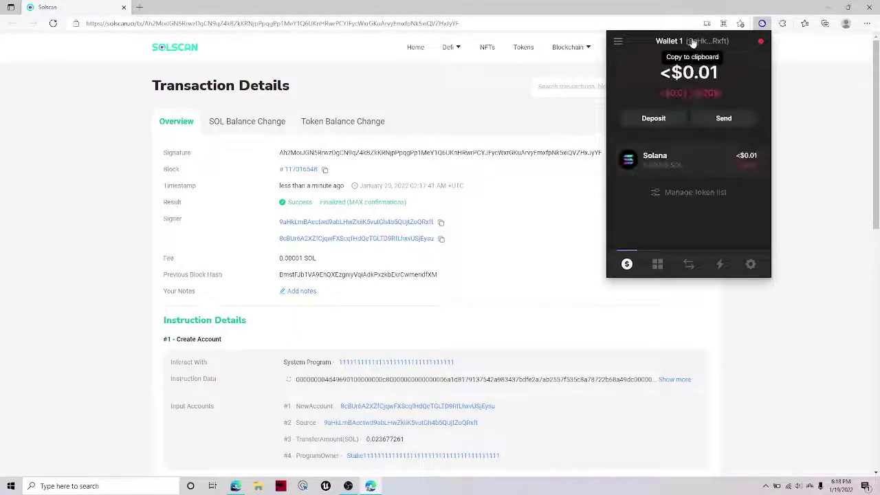
- Dismiss the wallet popup and review the stake transaction's Instruction Details on Solscan
{"action": "scroll", "coordinate": [491, 240], "scroll_direction": "down", "scroll_amount": 10}
{"action": "scroll", "coordinate": [390, 256], "scroll_direction": "up", "scroll_amount": 9}
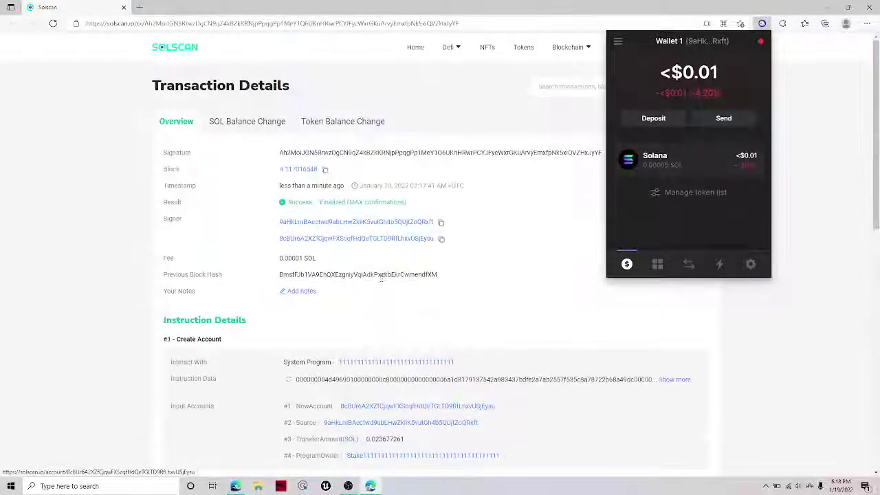
{"action": "left_click", "coordinate": [451, 392]}
{"action": "scroll", "coordinate": [487, 381], "scroll_direction": "down", "scroll_amount": 3}
{"action": "scroll", "coordinate": [487, 381], "scroll_direction": "down", "scroll_amount": 5}
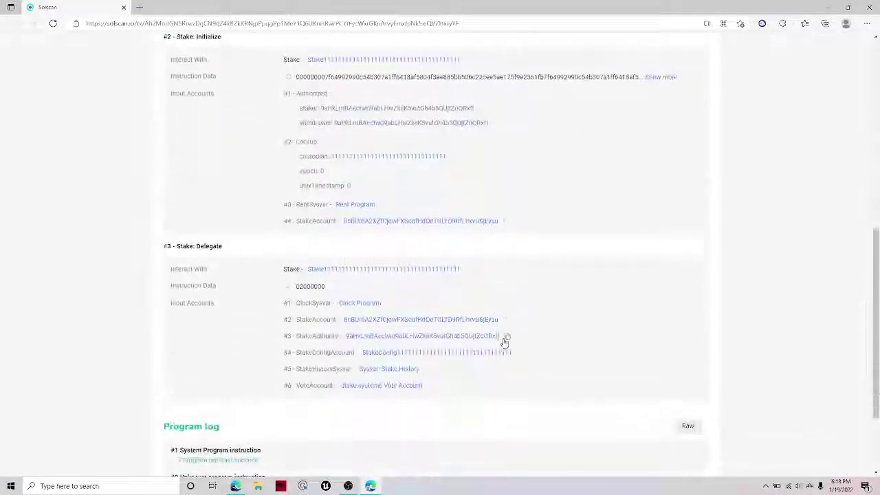
{"action": "scroll", "coordinate": [417, 273], "scroll_direction": "down", "scroll_amount": 3}
{"action": "scroll", "coordinate": [381, 285], "scroll_direction": "up", "scroll_amount": 15}
- View the SOL and token balance changes, then return to the transaction Overview
{"action": "left_click", "coordinate": [241, 121]}
{"action": "left_click", "coordinate": [324, 121]}
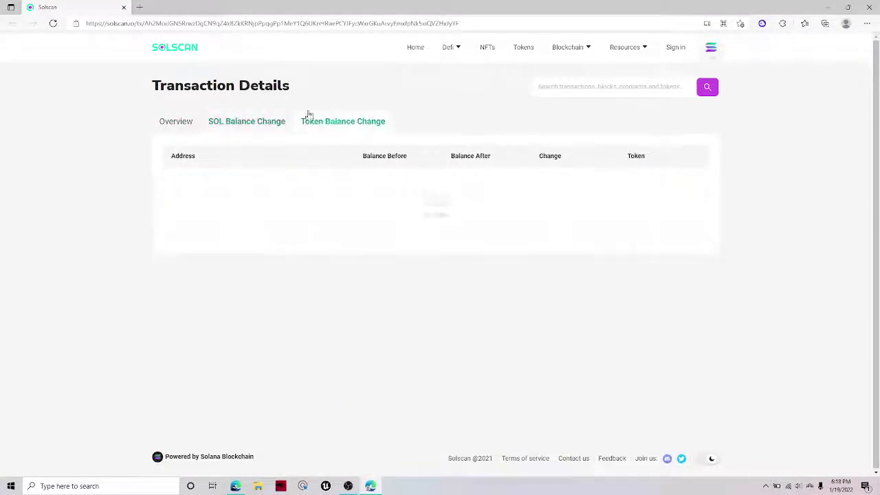
{"action": "left_click", "coordinate": [191, 127]}
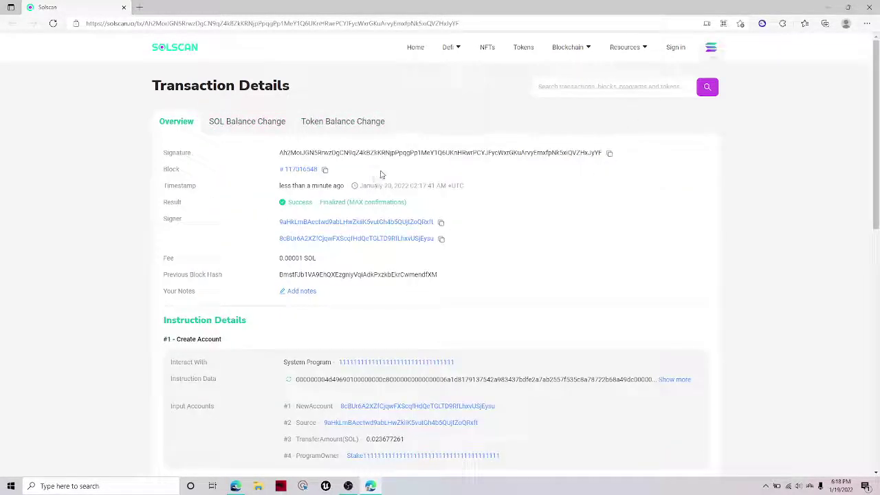
{"action": "mouse_move", "coordinate": [382, 174]}
{"action": "left_mouse_down"}
{"action": "mouse_move", "coordinate": [552, 135]}
{"action": "mouse_move", "coordinate": [471, 153]}
{"action": "left_mouse_up"}
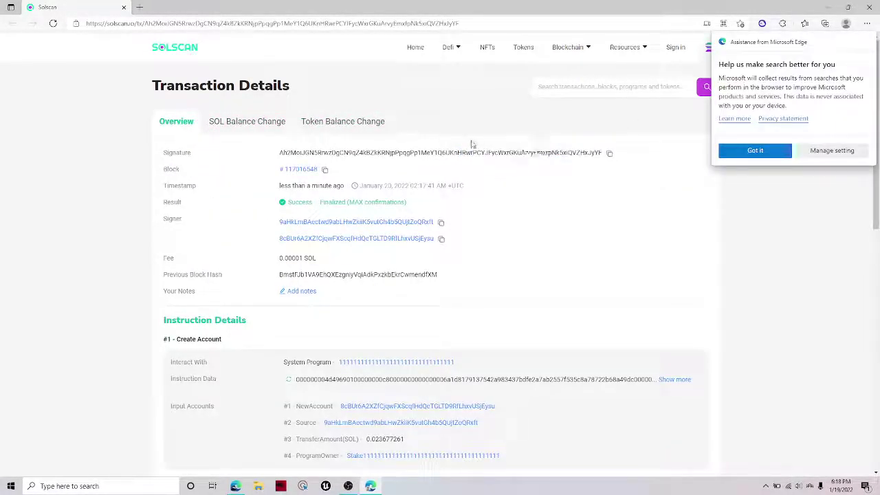
- Bring up the Phantom extension to reach the second wallet while Solscan's transaction page stays open
{"action": "left_click", "coordinate": [762, 23]}
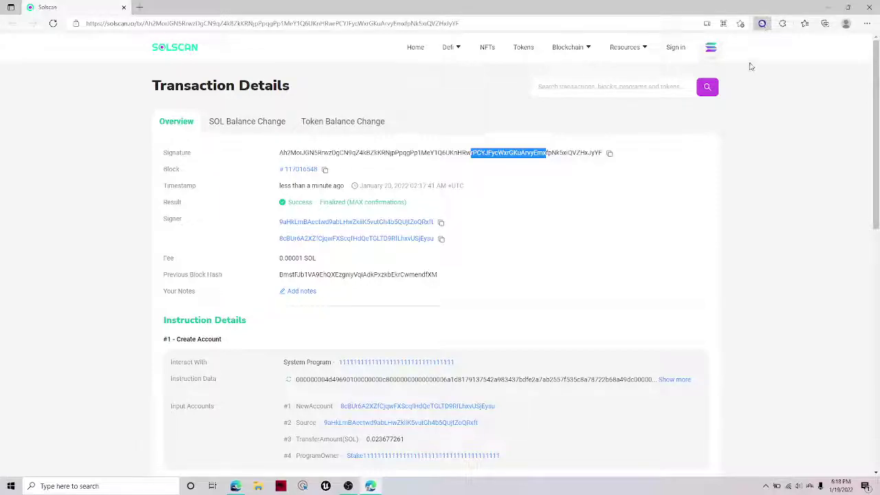